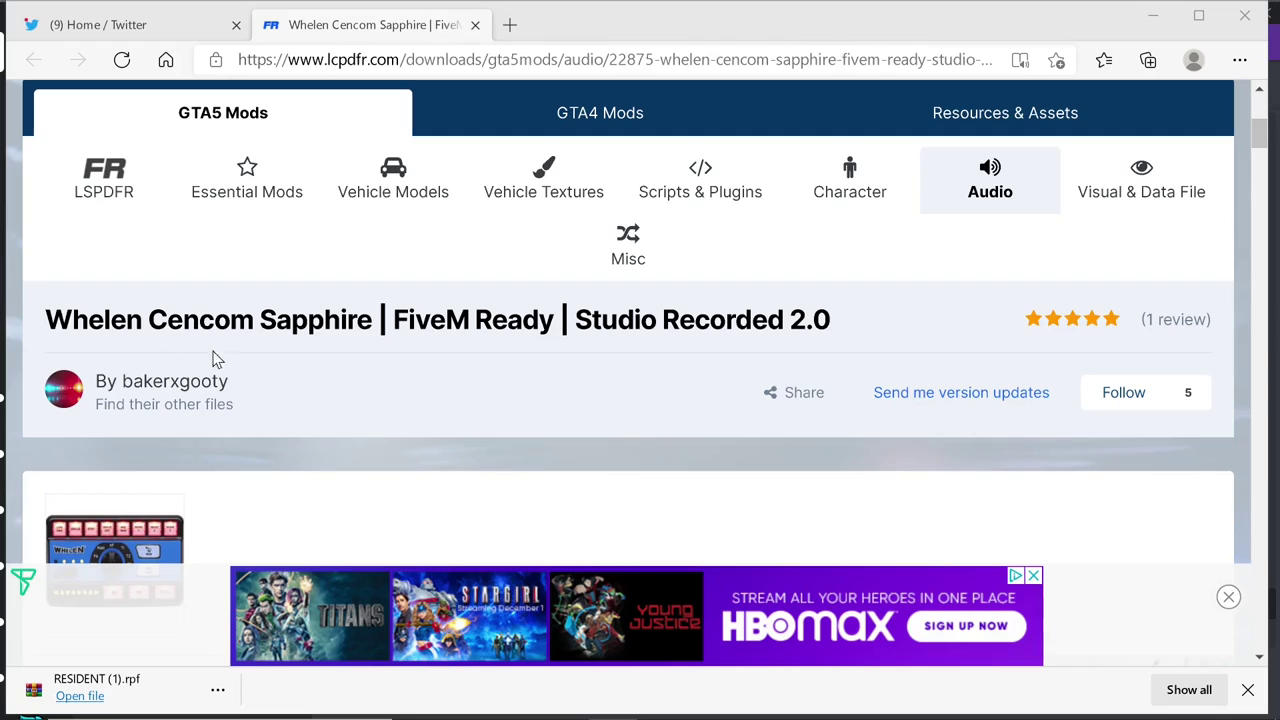
# - Give the Whelen Cencom Sapphire mod page a Love (heart) reaction
pyautogui.scroll(-10, 949, 463)
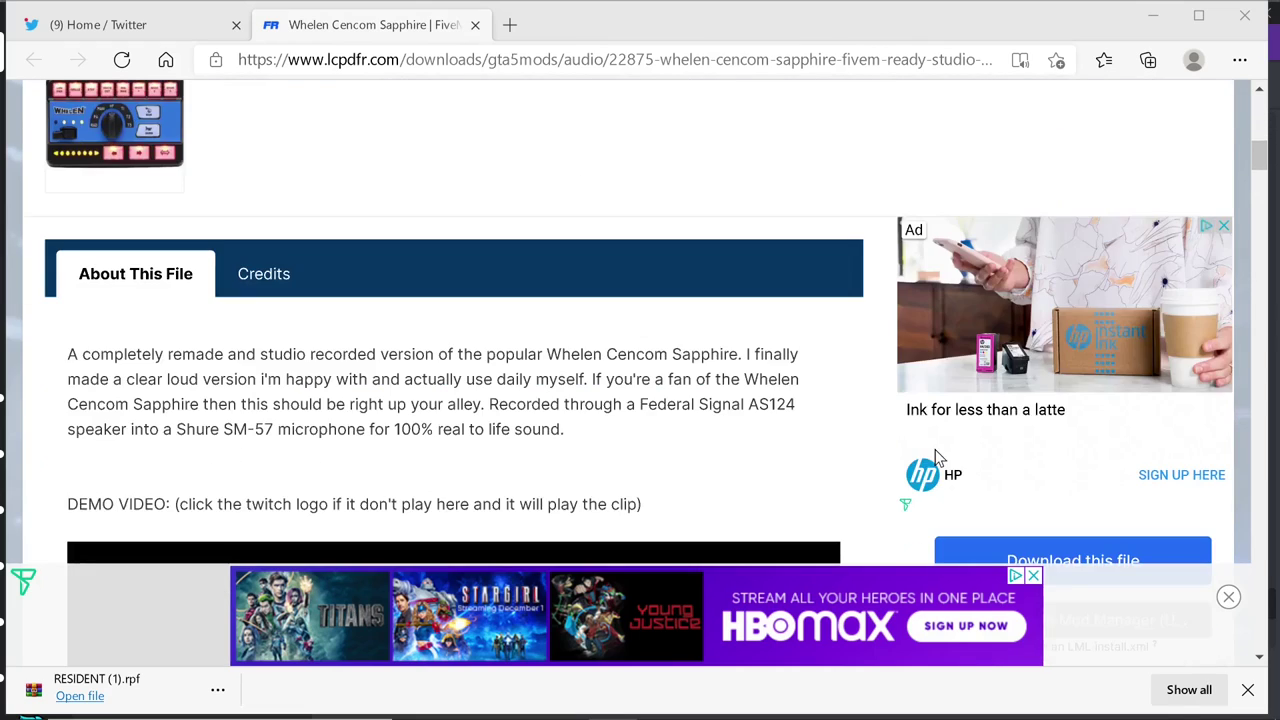
pyautogui.scroll(-4, 914, 463)
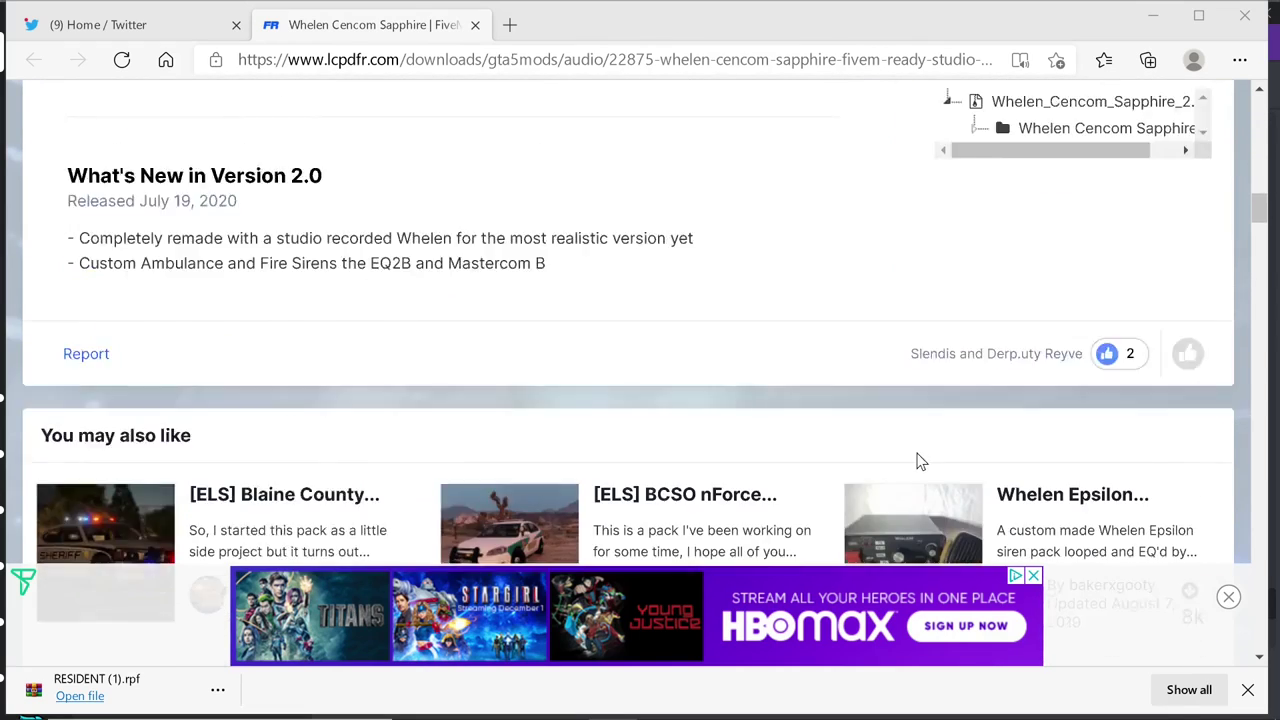
pyautogui.scroll(1, 917, 463)
pyautogui.moveTo(1195, 447)
pyautogui.click(1131, 443)
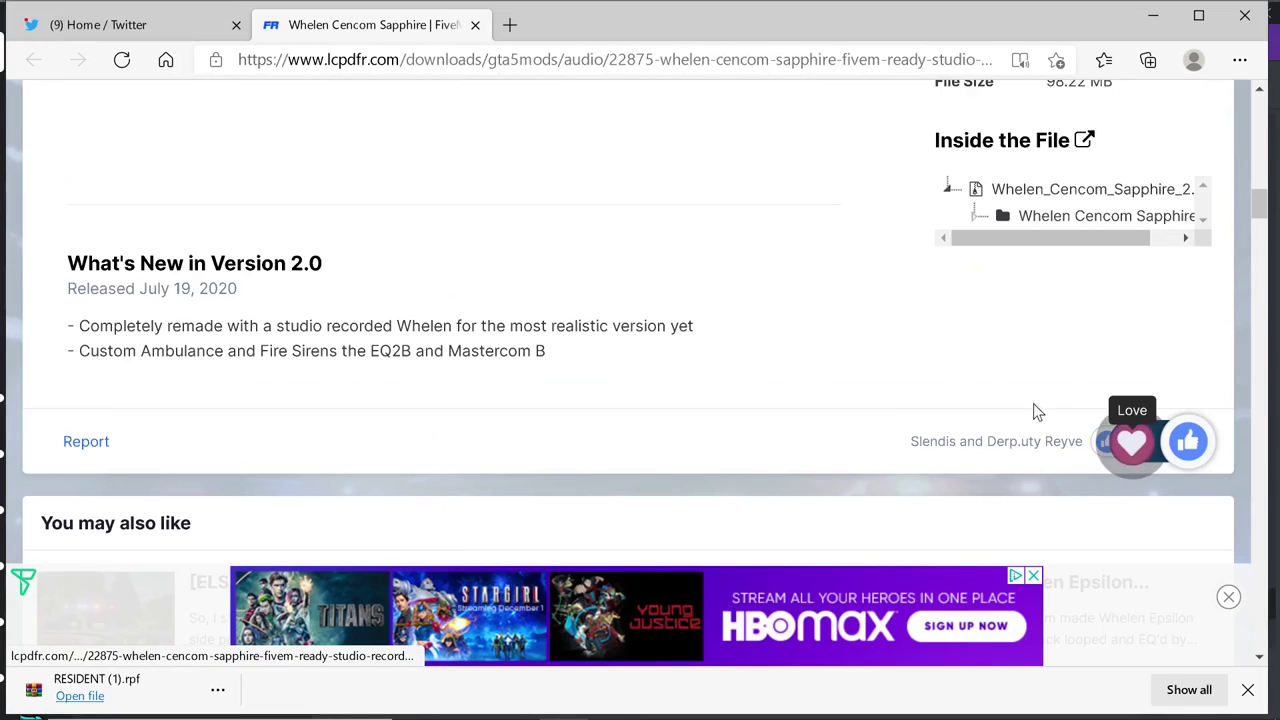
# - Start downloading Whelen_Cencom_Sapphire_2.0.rar (98.2 MB) from the mod page
pyautogui.scroll(4, 766, 400)
pyautogui.scroll(8, 712, 445)
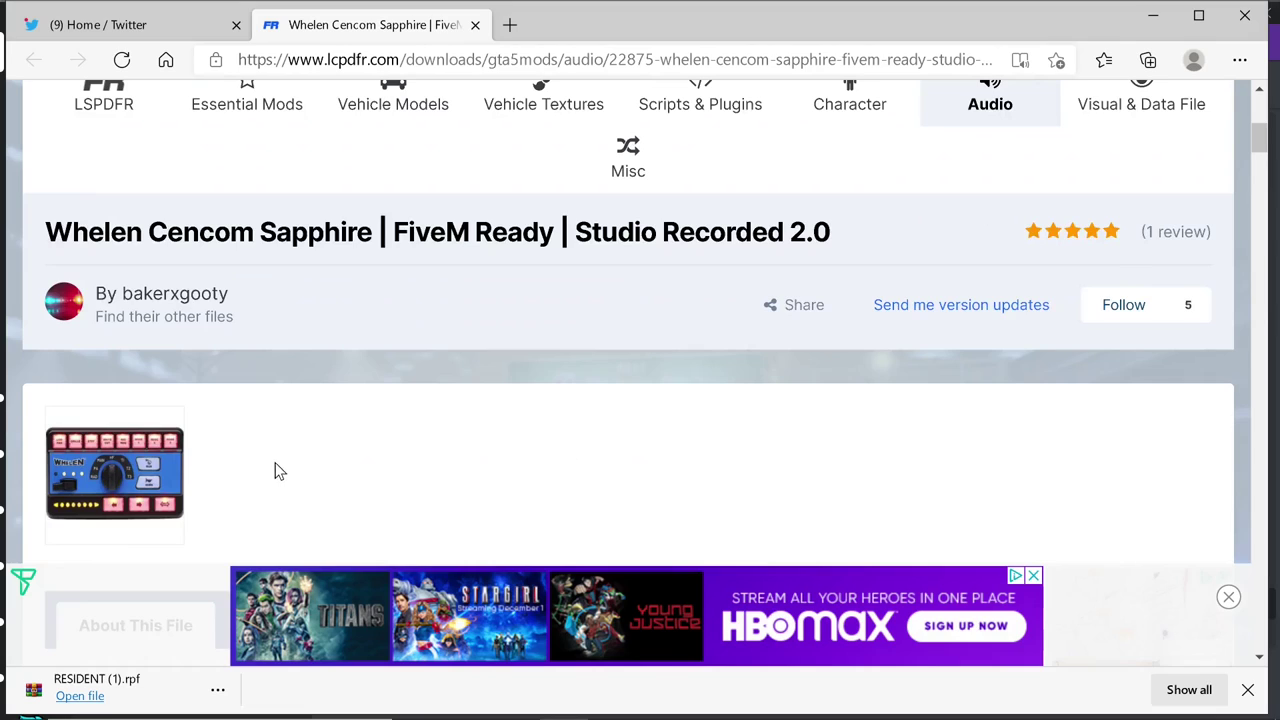
pyautogui.scroll(-5, 669, 449)
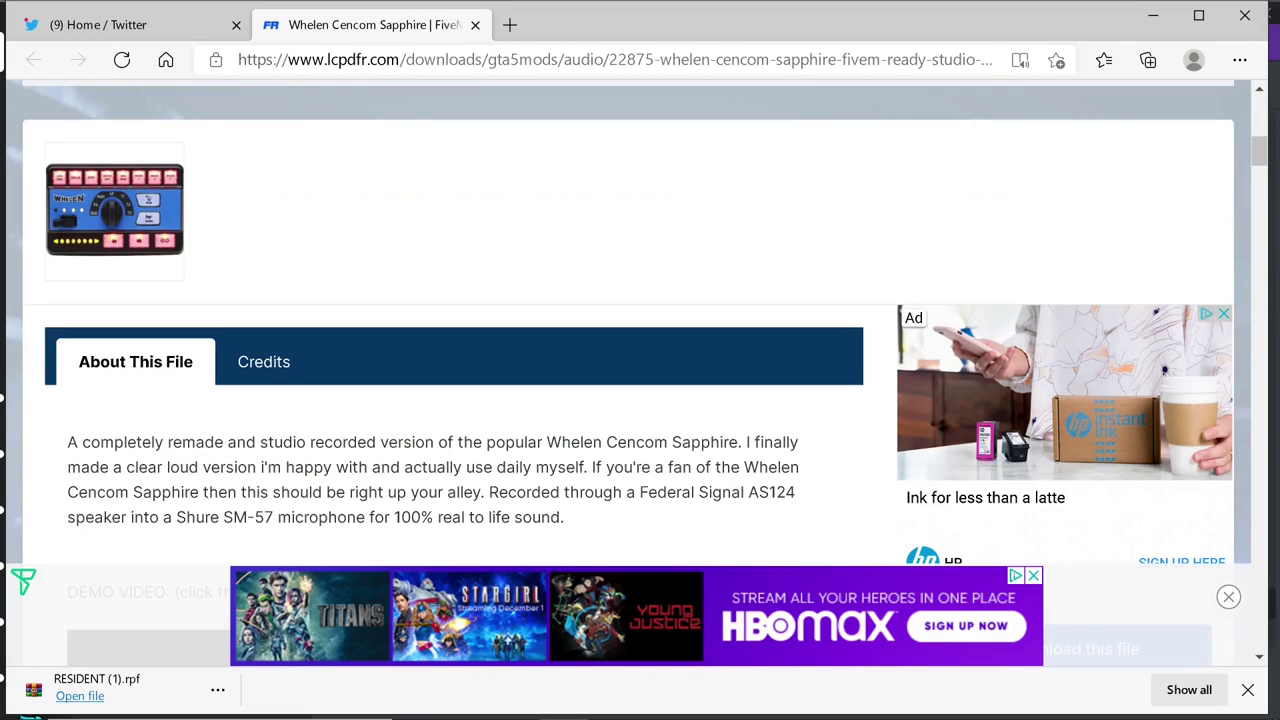
pyautogui.scroll(3, 800, 425)
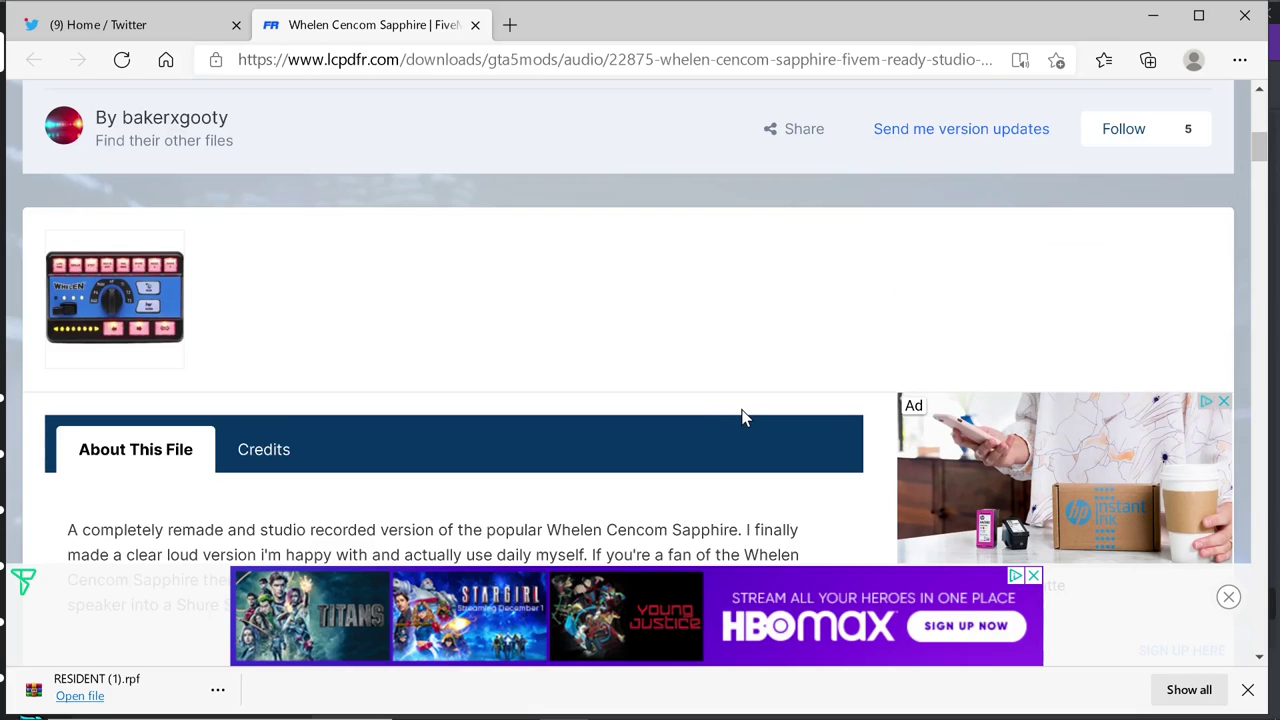
pyautogui.scroll(-1, 743, 418)
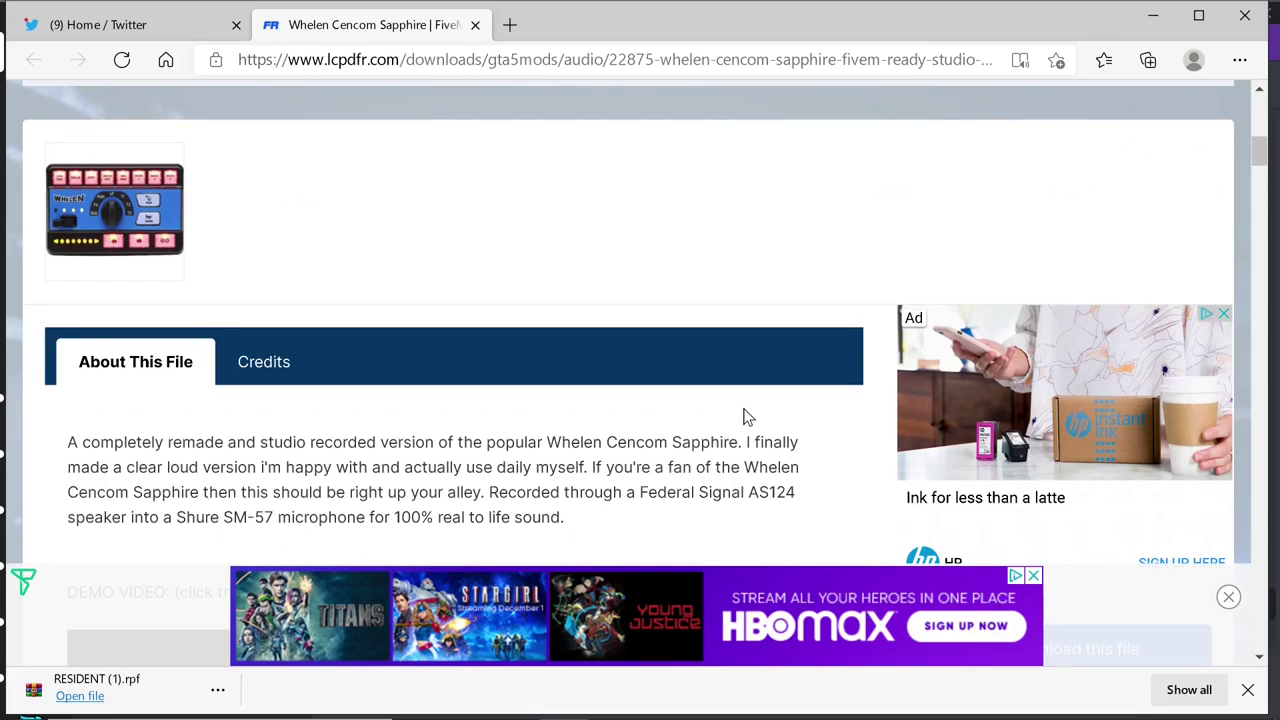
pyautogui.scroll(3, 748, 416)
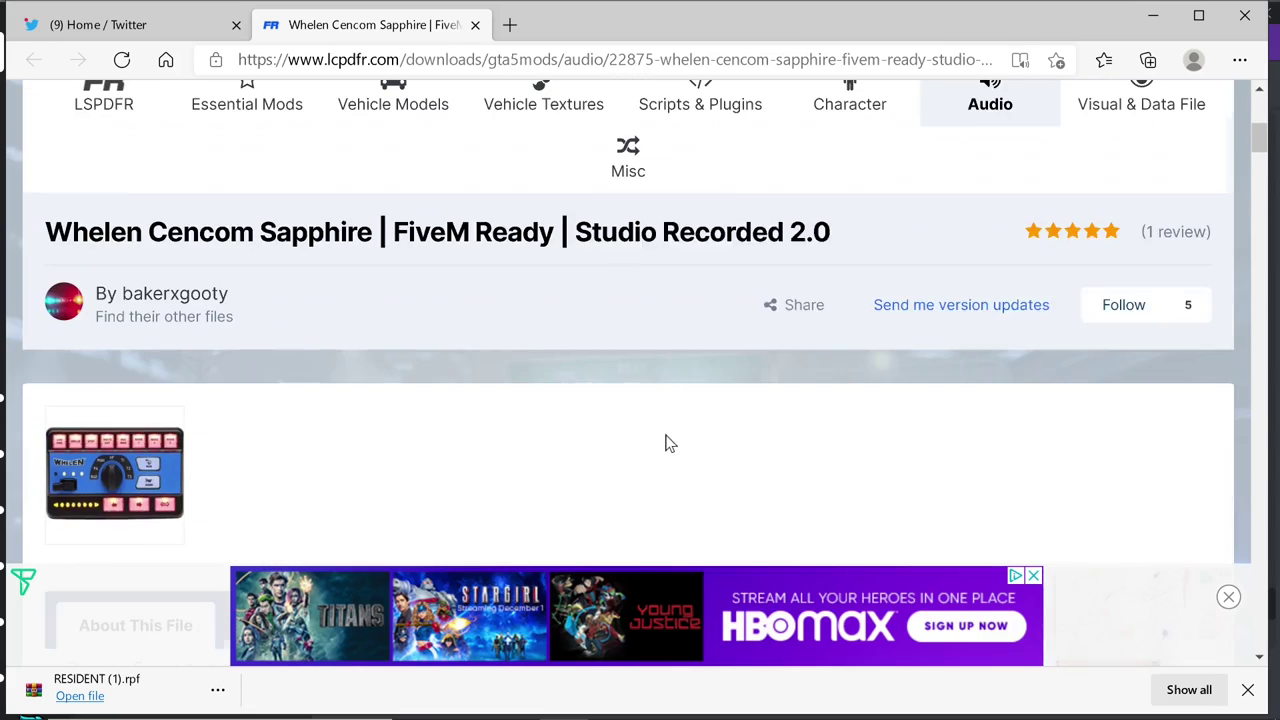
pyautogui.scroll(-5, 449, 380)
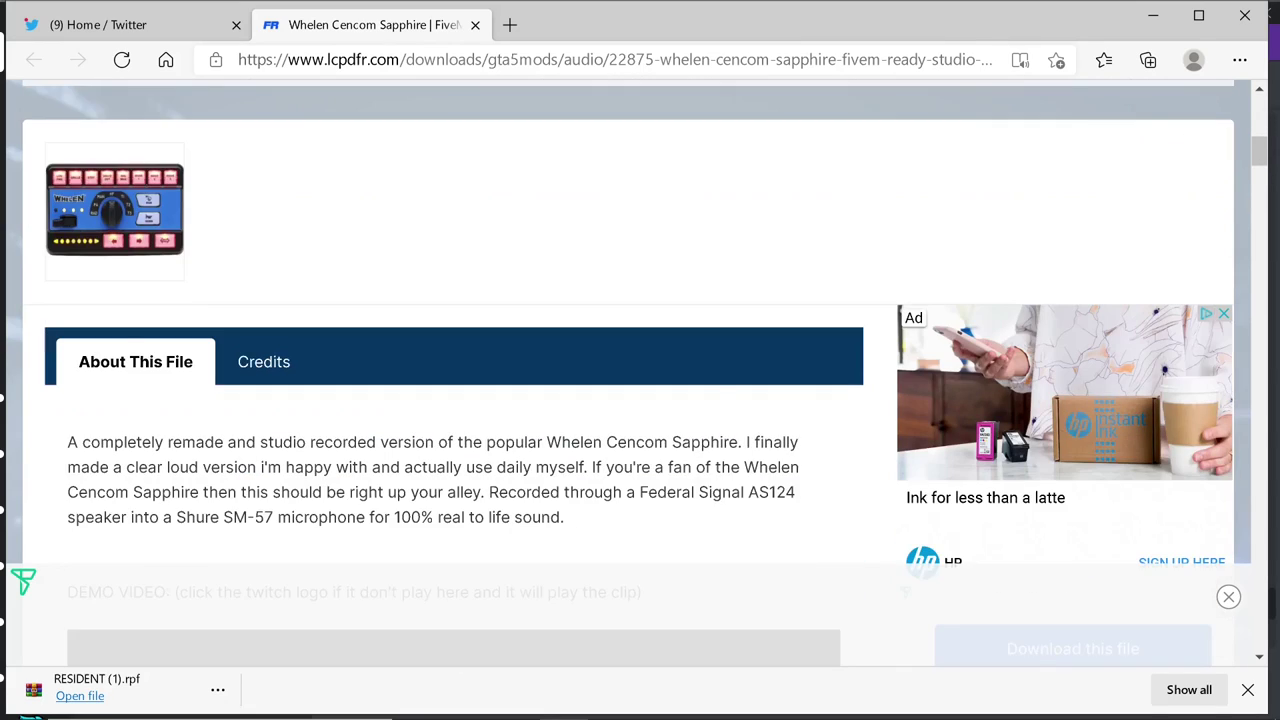
pyautogui.click(1022, 484)
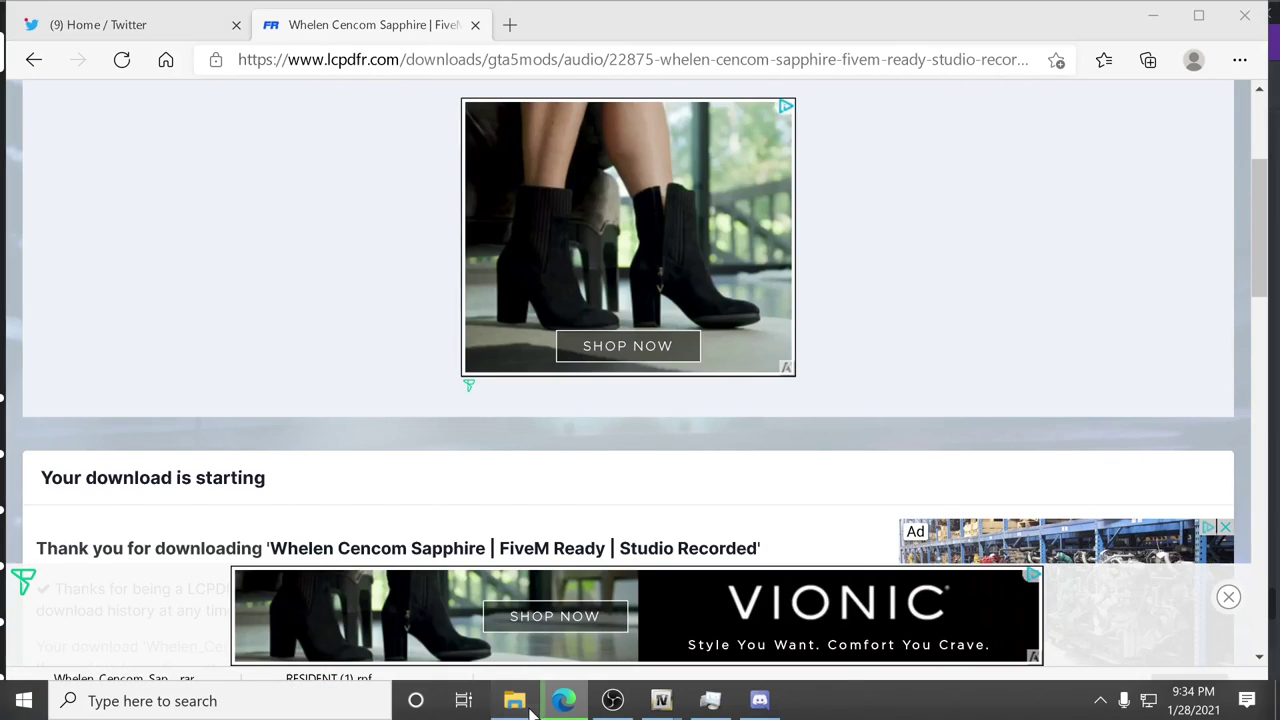
# - Browse the Grand Theft Auto V folder to x64 › audio › sfx, showing its 54 RPF files
pyautogui.click(514, 700)
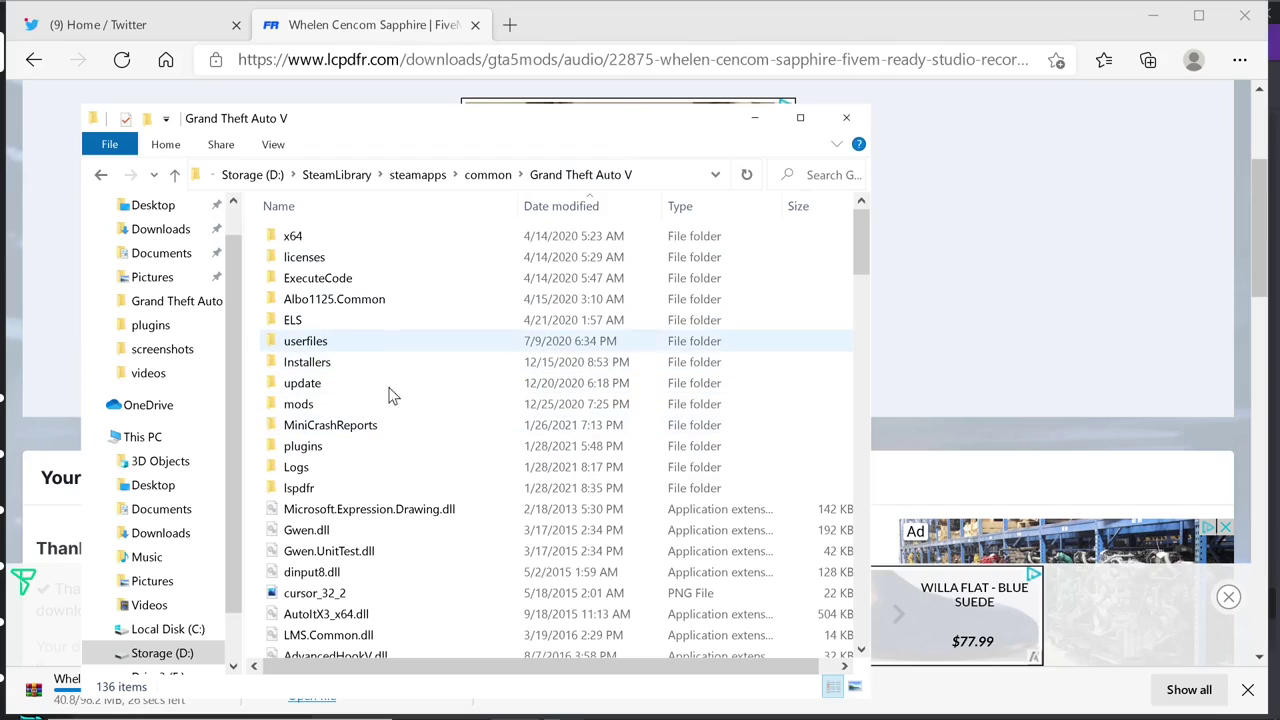
pyautogui.doubleClick(300, 242)
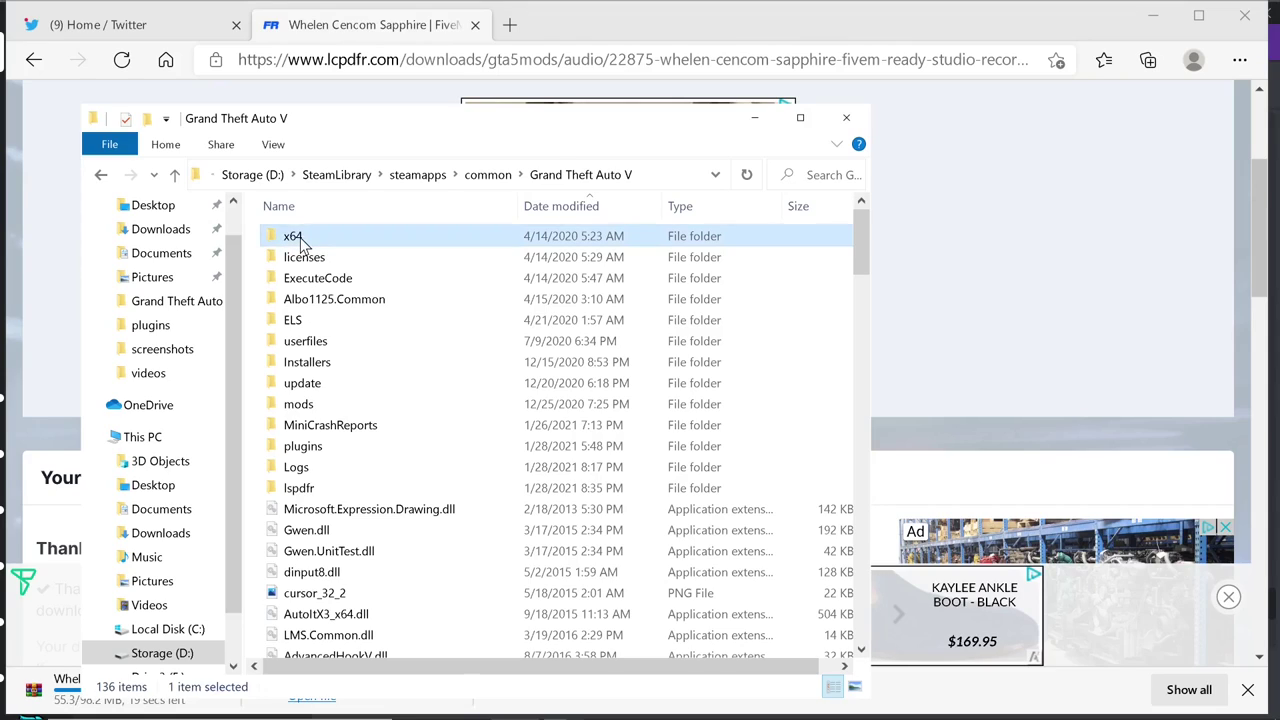
pyautogui.doubleClick(300, 242)
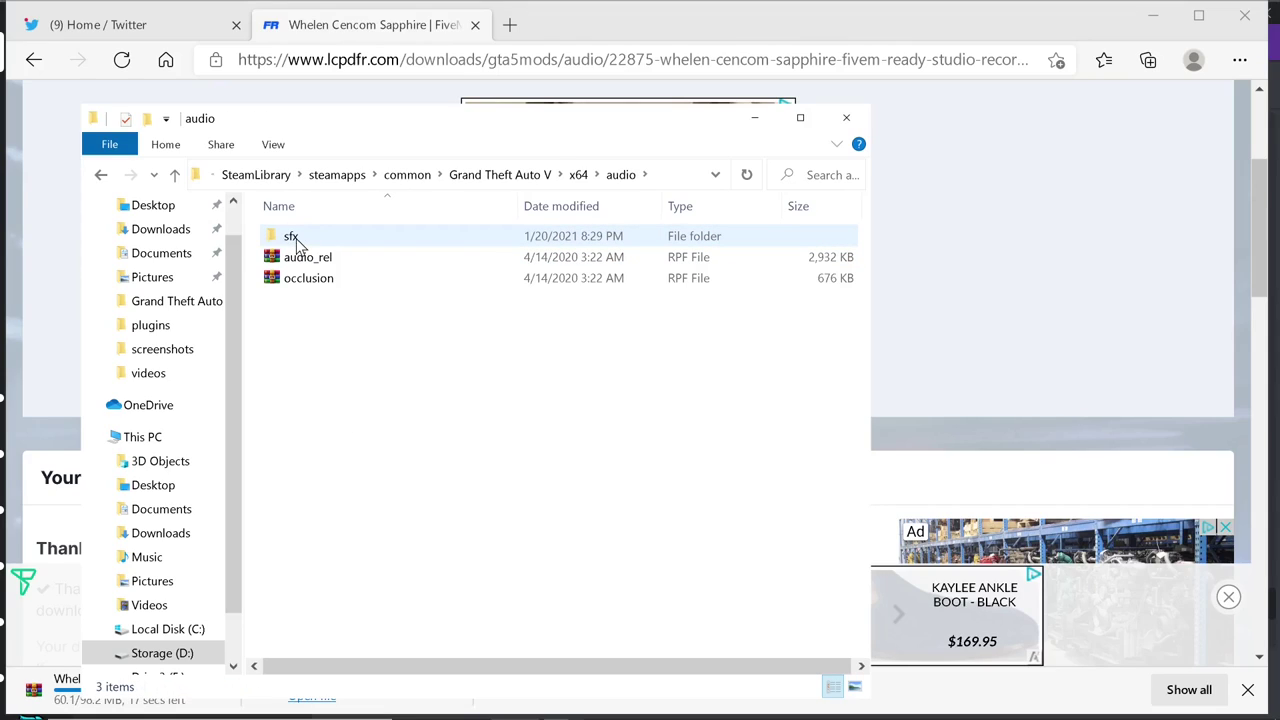
pyautogui.doubleClick(294, 242)
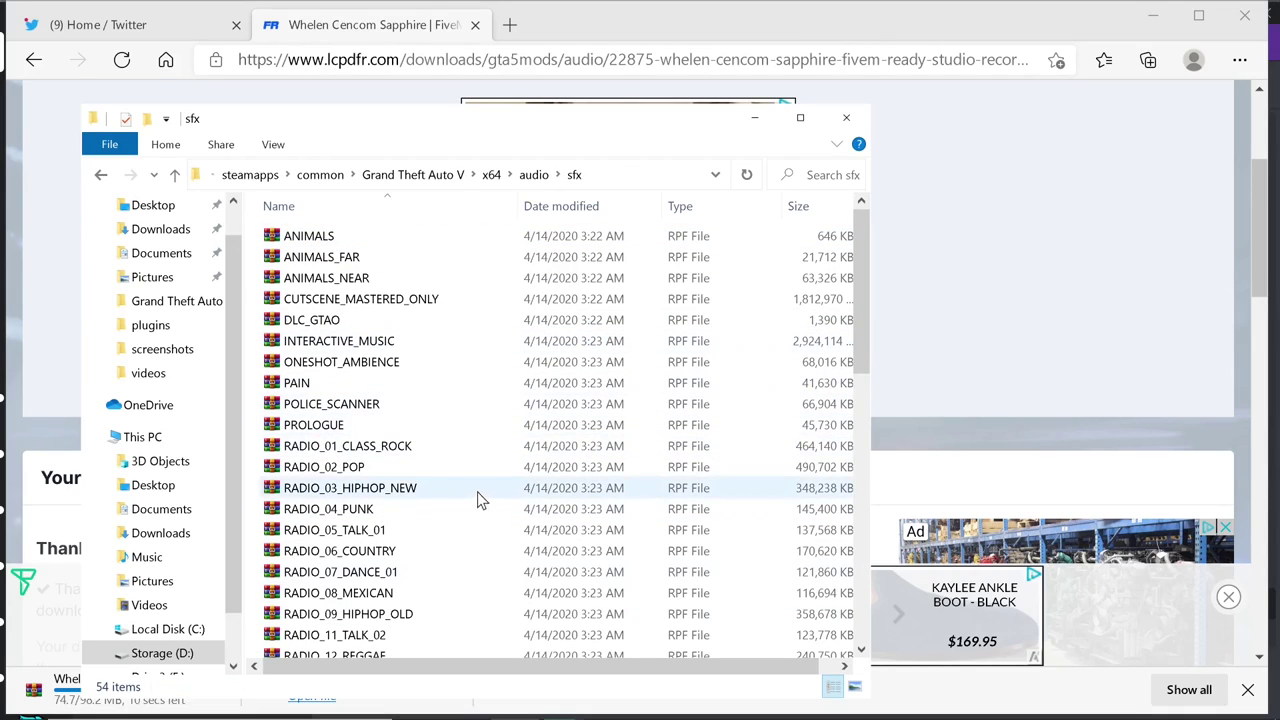
pyautogui.moveTo(470, 718)
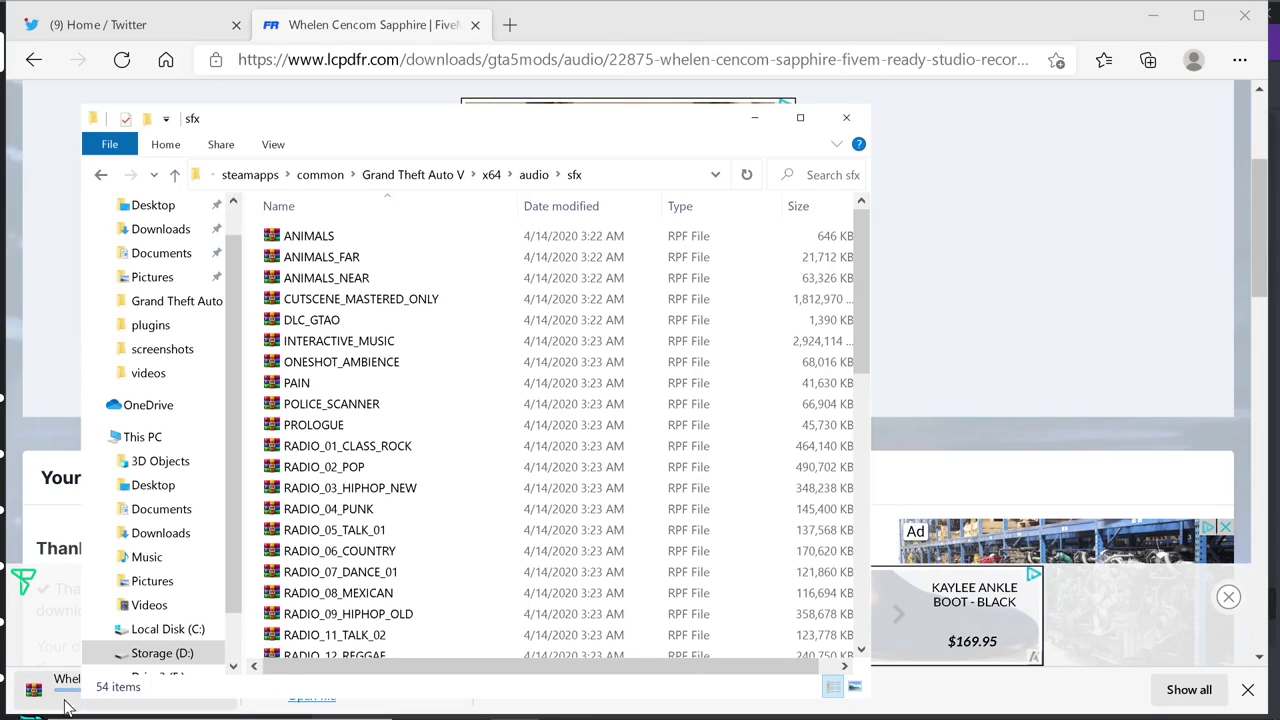
# - Open the downloaded archive to Whelen Cencom Sapphire 2.0 › FiveM - LSPDFR Siren File, showing RESIDENT.rpf
pyautogui.click(62, 706)
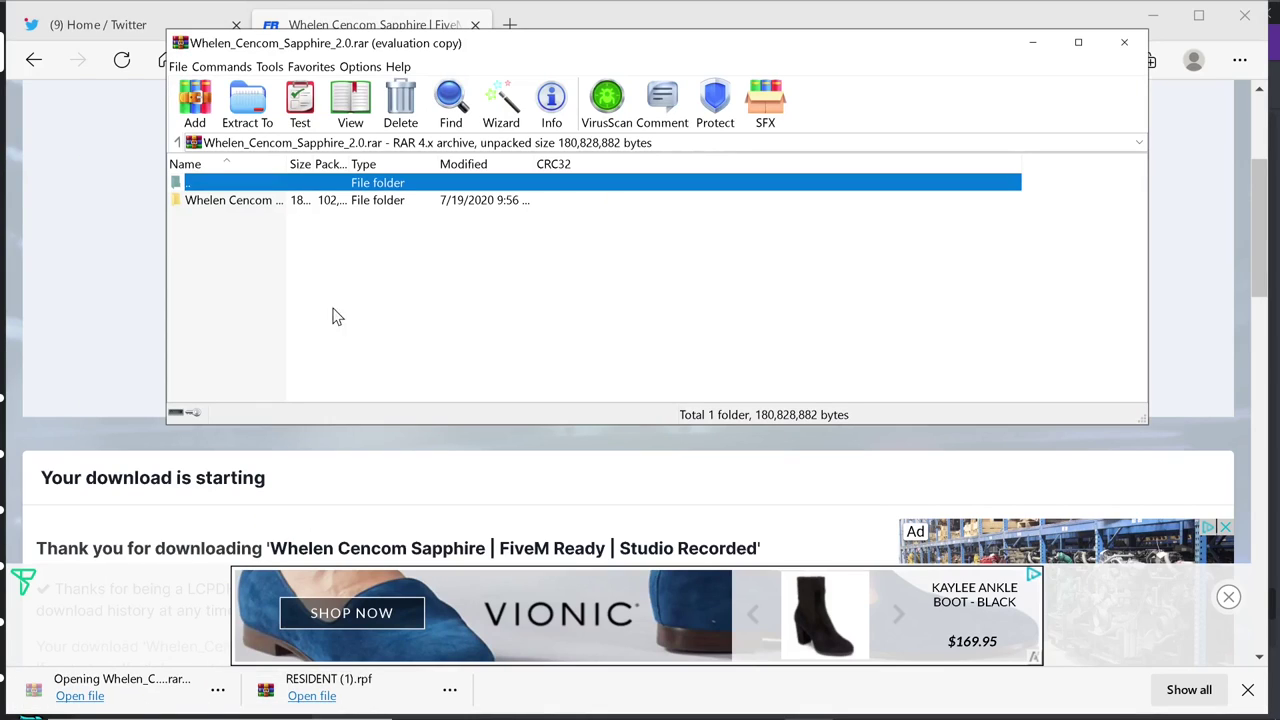
pyautogui.doubleClick(254, 204)
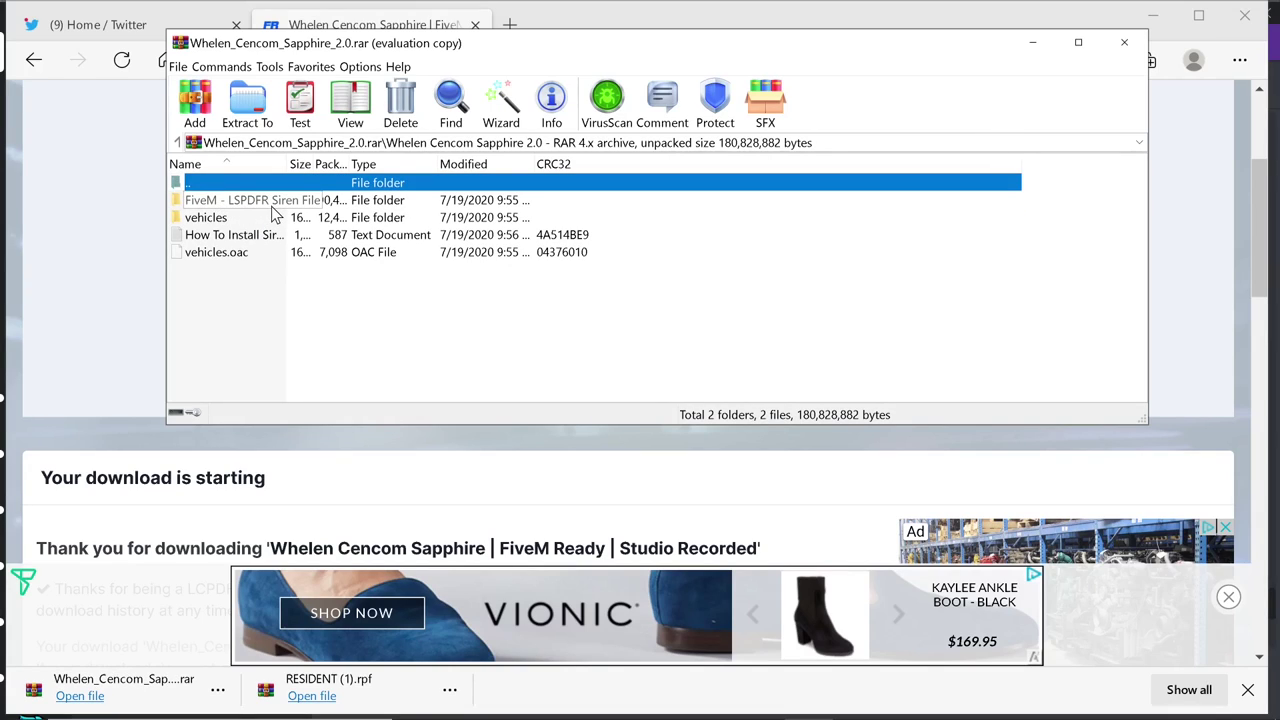
pyautogui.click(252, 205)
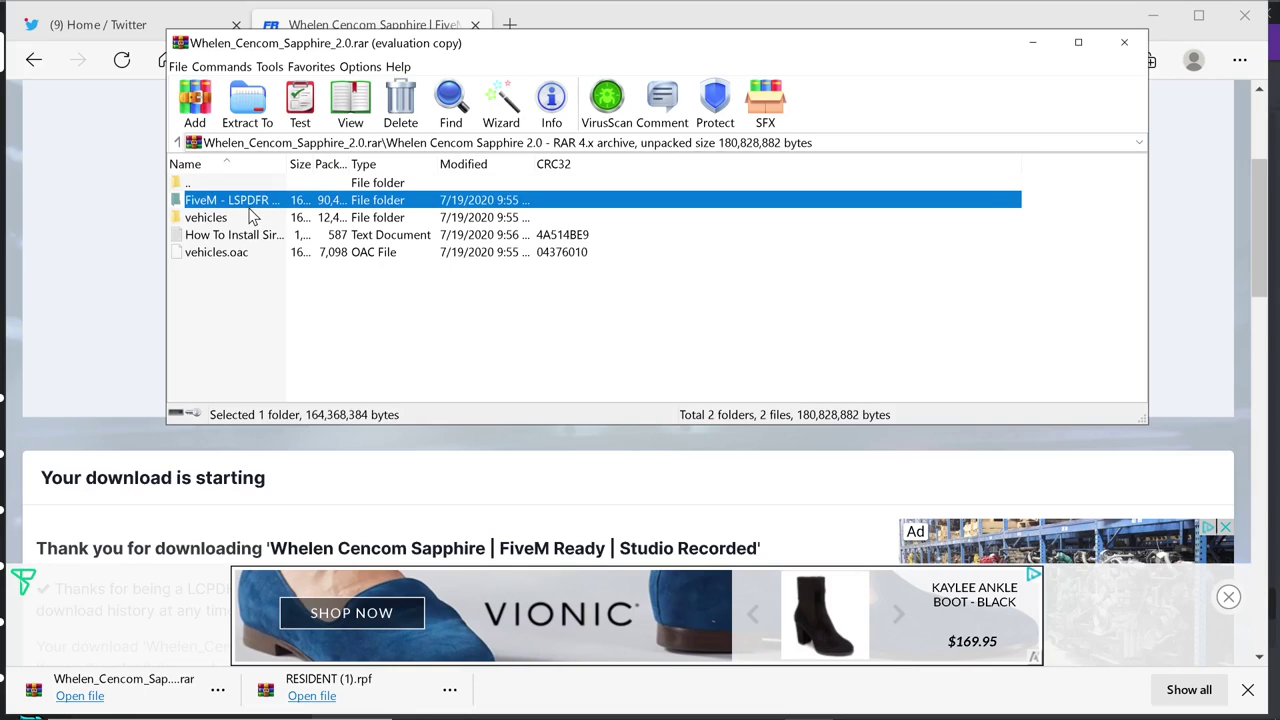
pyautogui.doubleClick(328, 207)
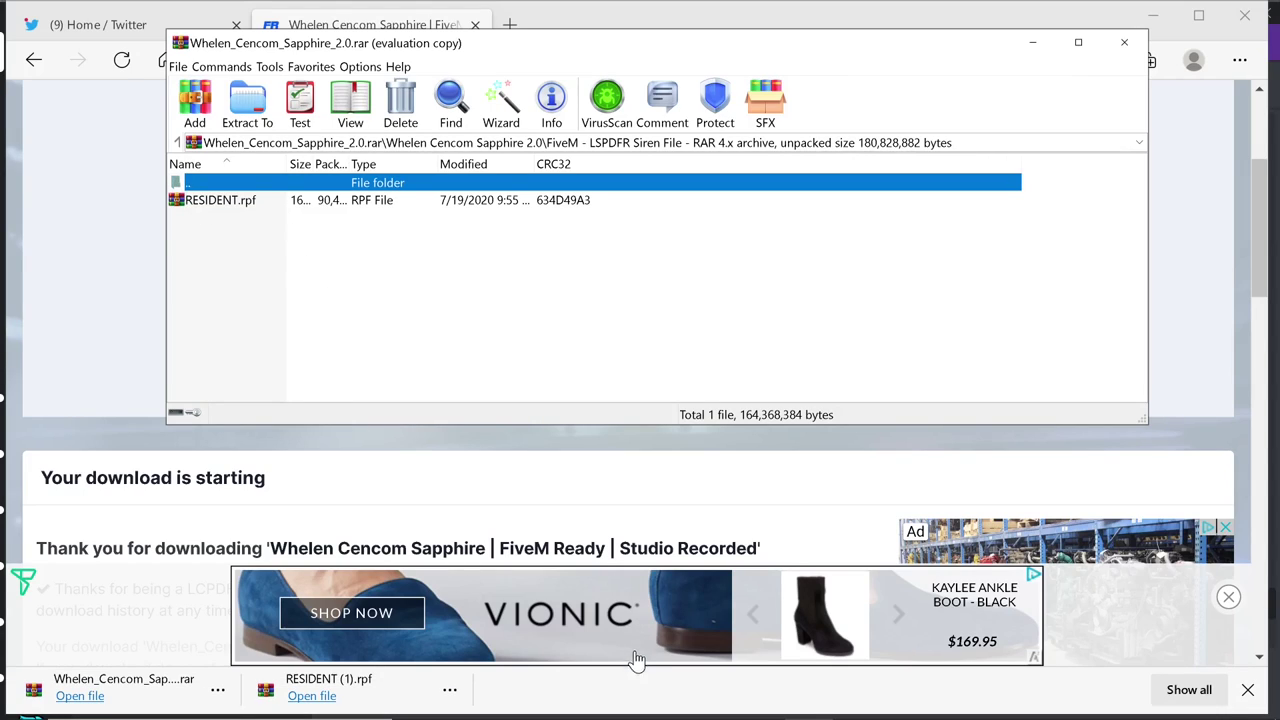
# - Place the WinRAR window beside the sfx folder window
pyautogui.moveTo(632, 710)
pyautogui.click(516, 701)
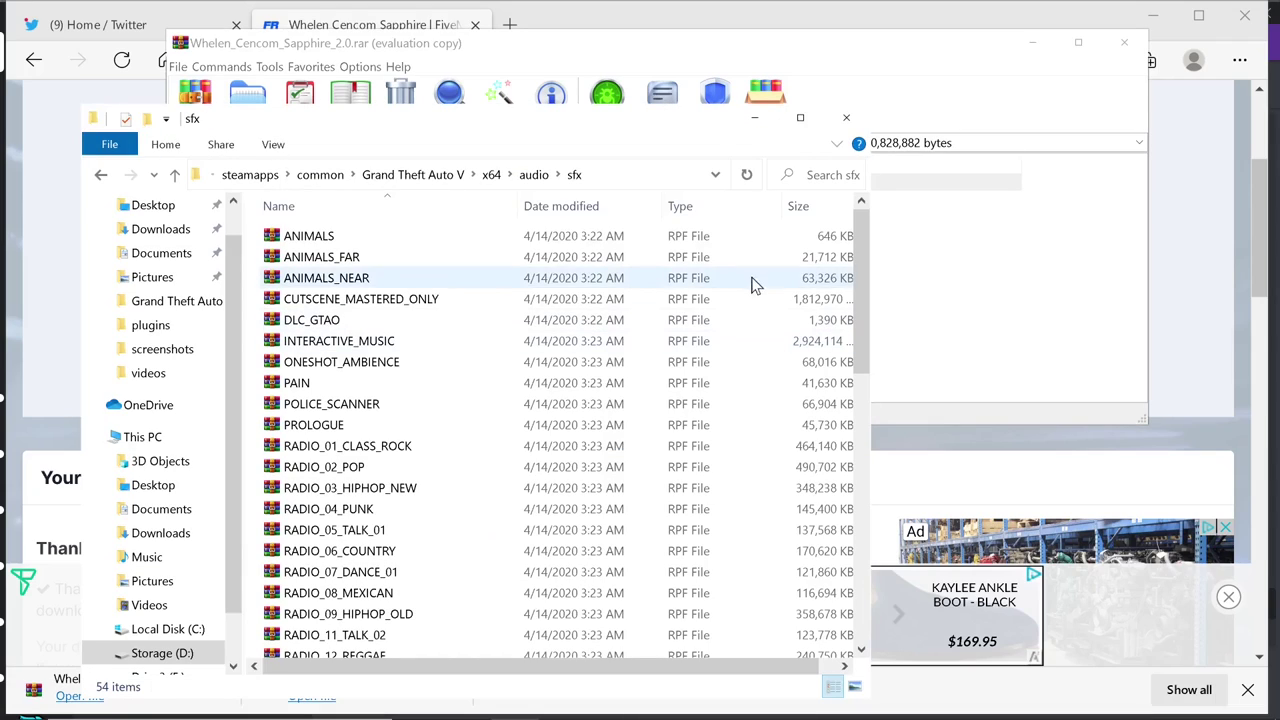
pyautogui.click(949, 306)
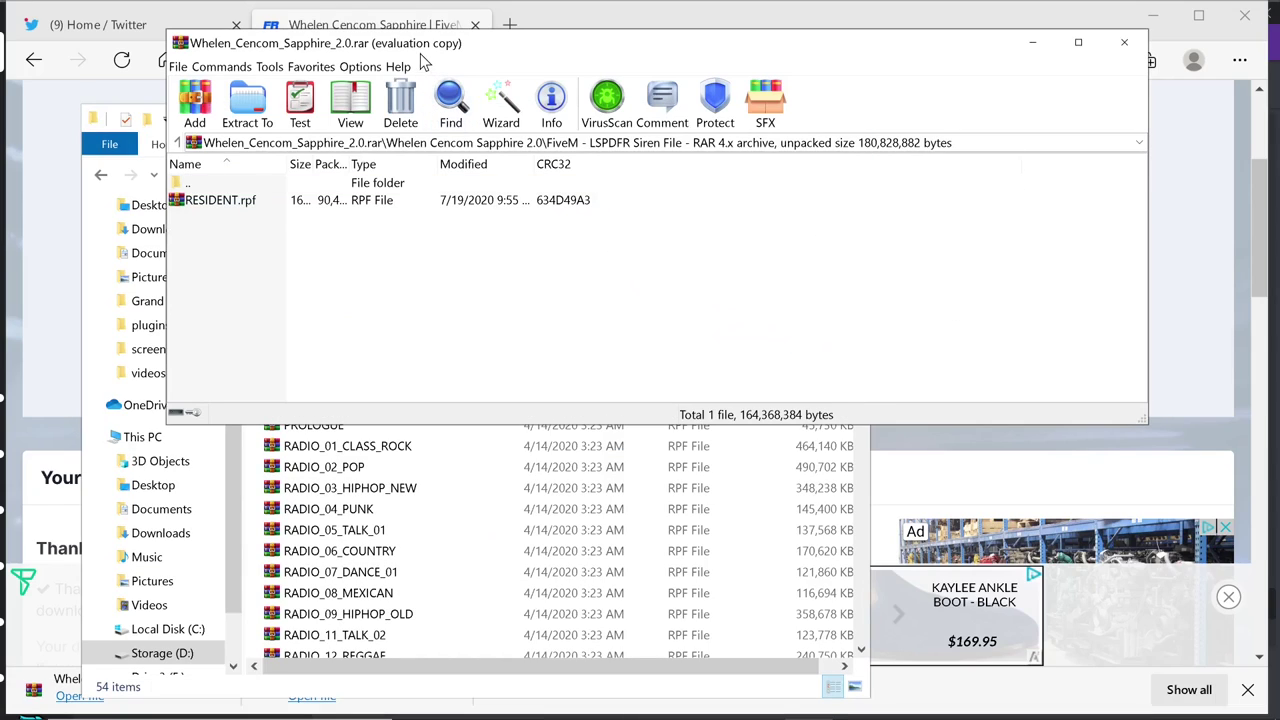
pyautogui.moveTo(421, 43); pyautogui.dragTo(843, 212)
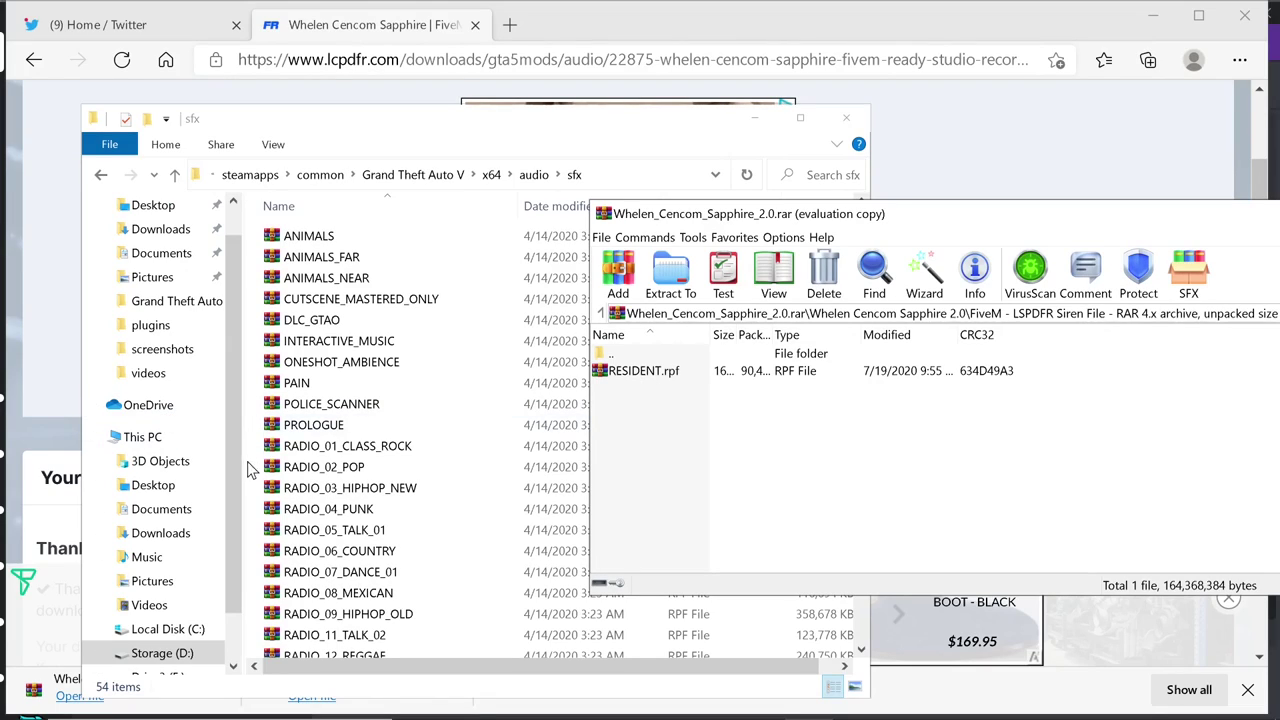
# - Copy RESIDENT.rpf from the archive into sfx, replacing the existing file
pyautogui.moveTo(632, 379); pyautogui.dragTo(305, 452)
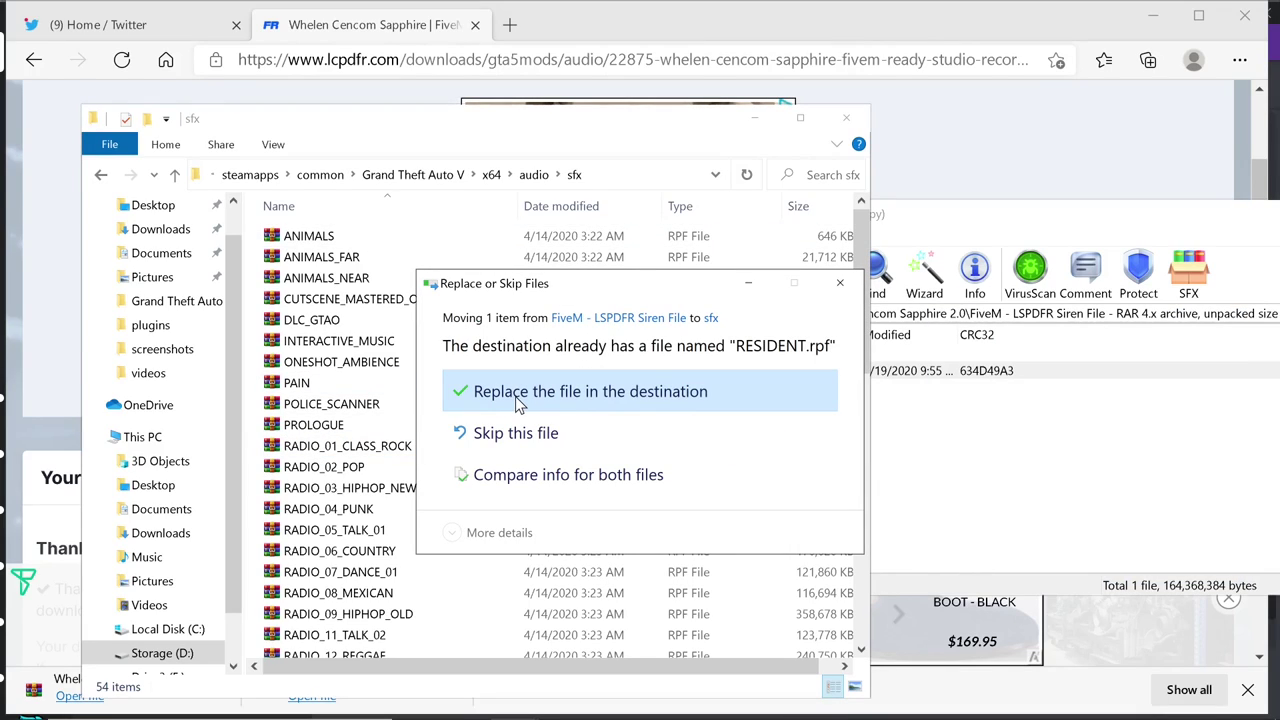
pyautogui.click(515, 396)
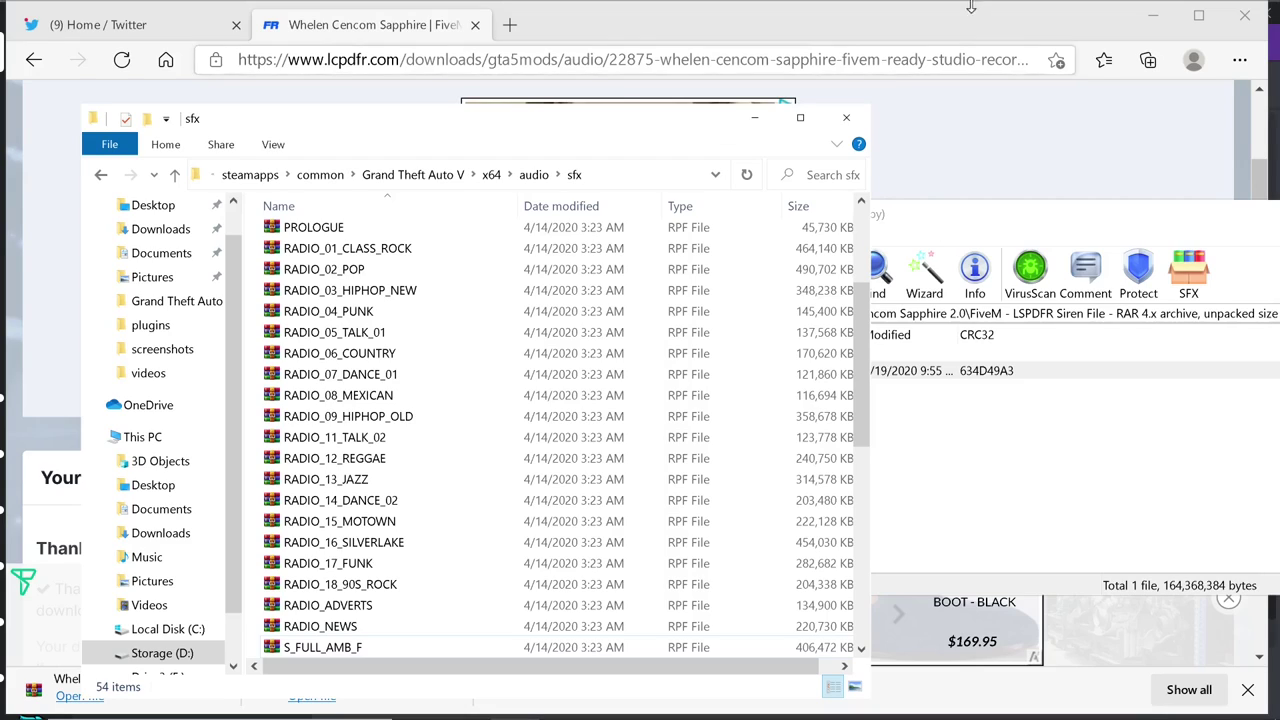
pyautogui.moveTo(1070, 225); pyautogui.dragTo(612, 176)
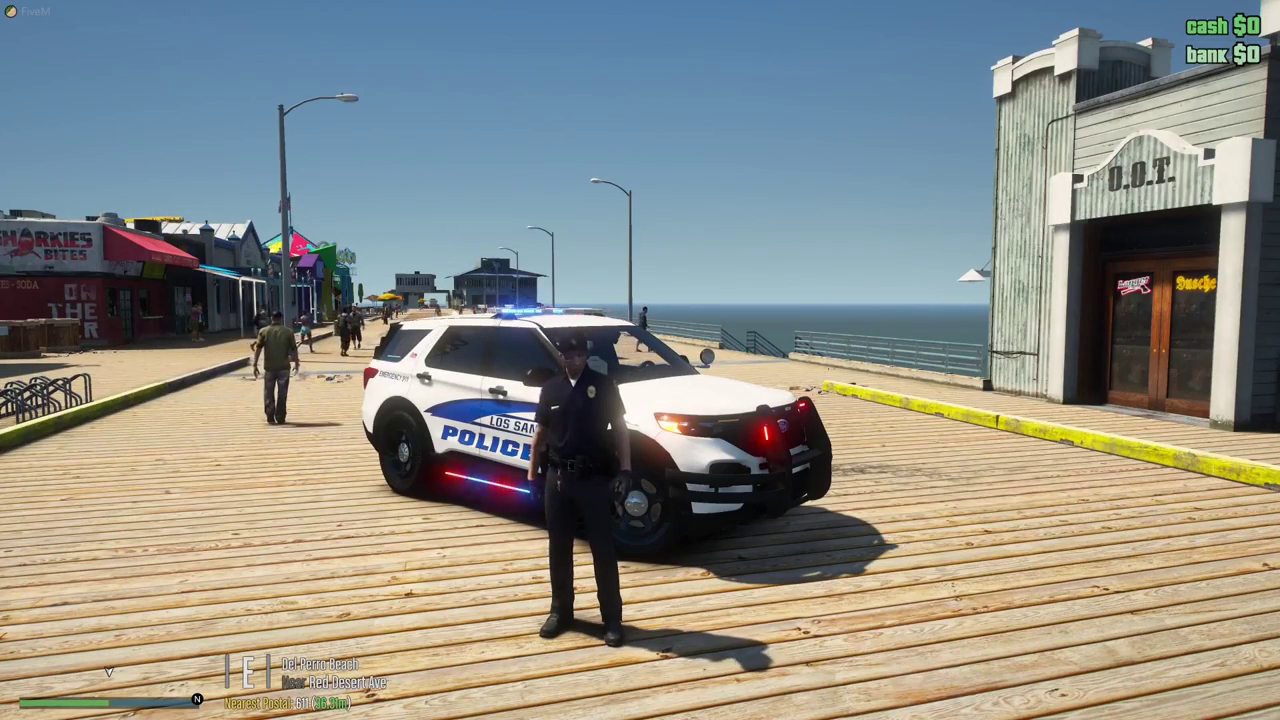
# - Walk to the police SUV, get in, reverse it down the boardwalk, and get out
pyautogui.press('a')
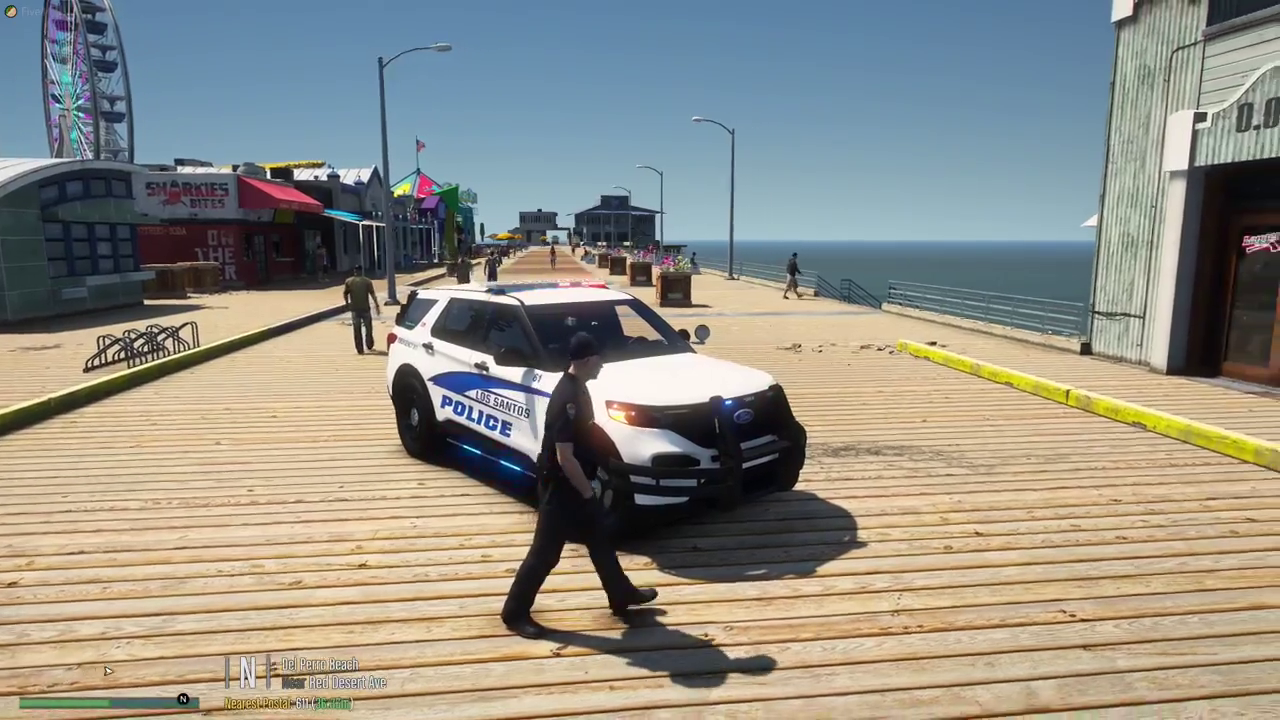
pyautogui.press('a')
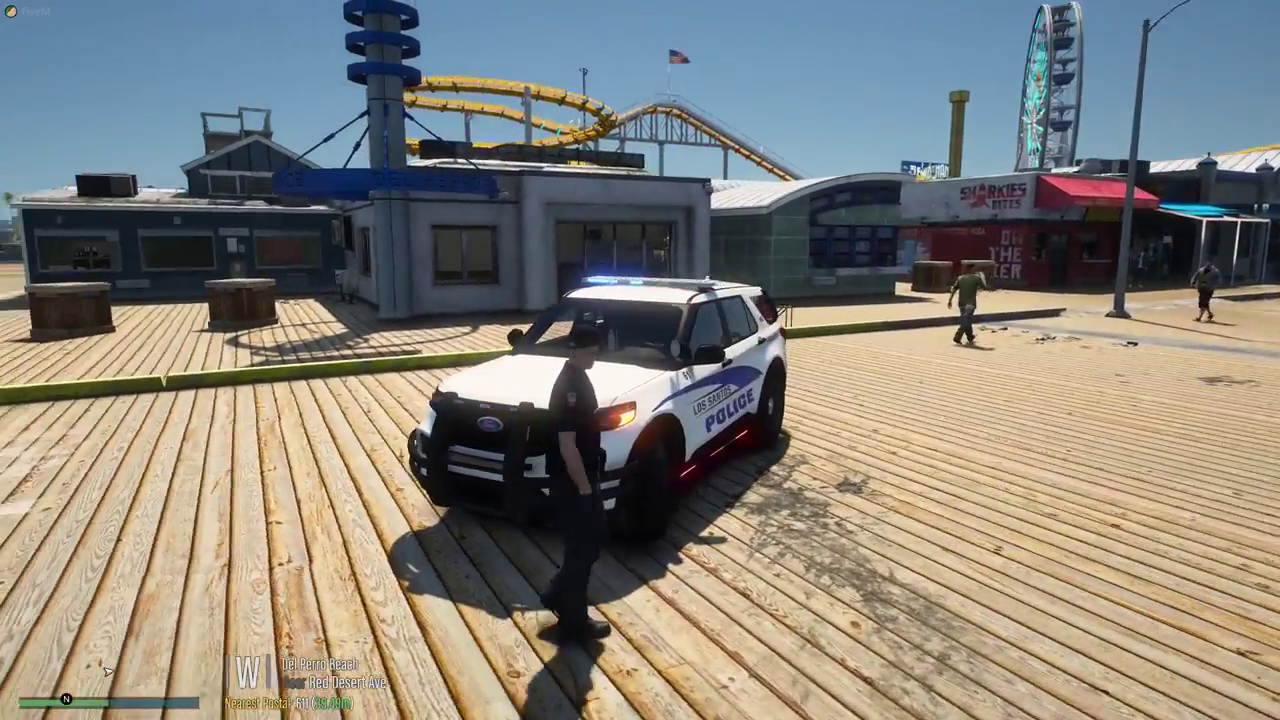
pyautogui.press('a')
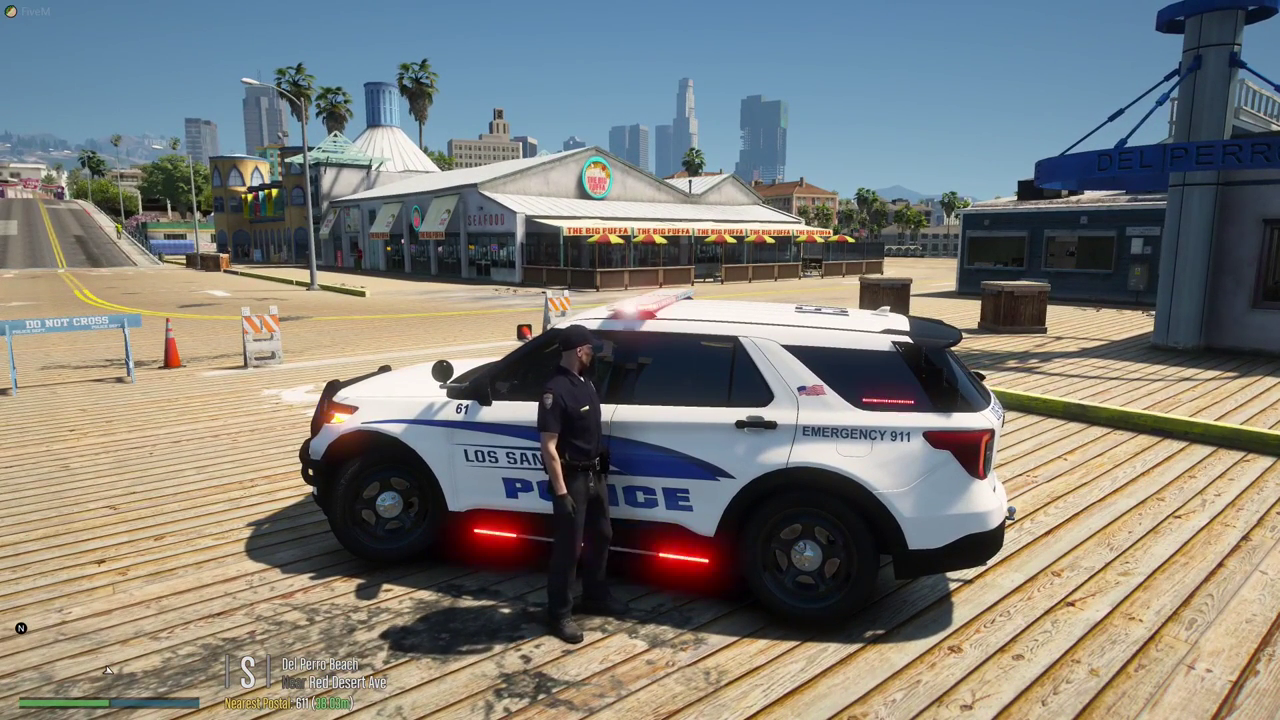
pyautogui.press('f')
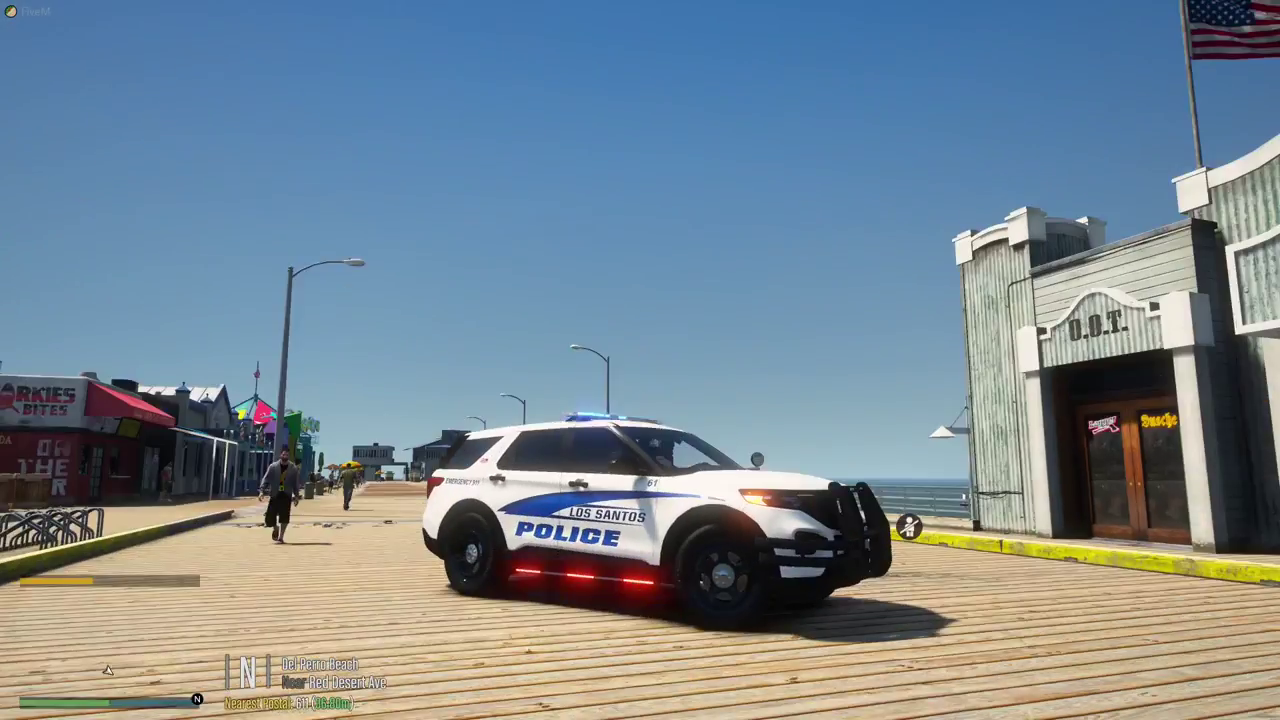
pyautogui.press('s')
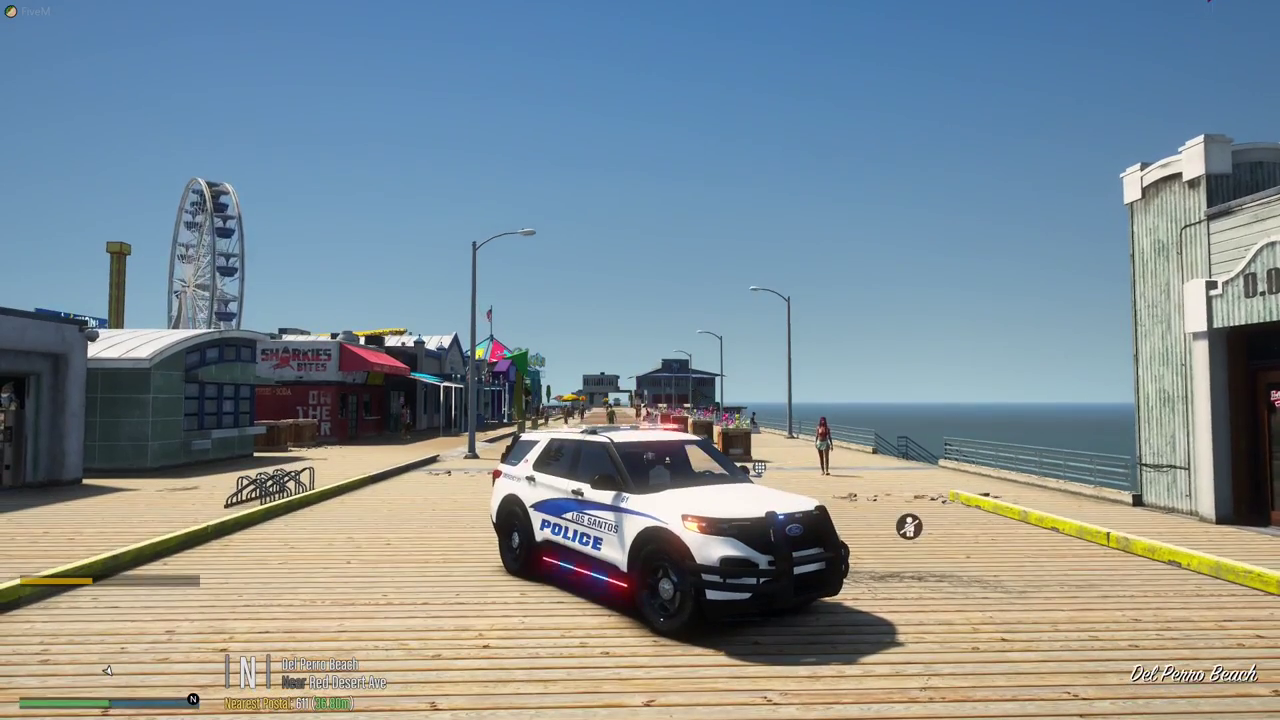
pyautogui.press('f')
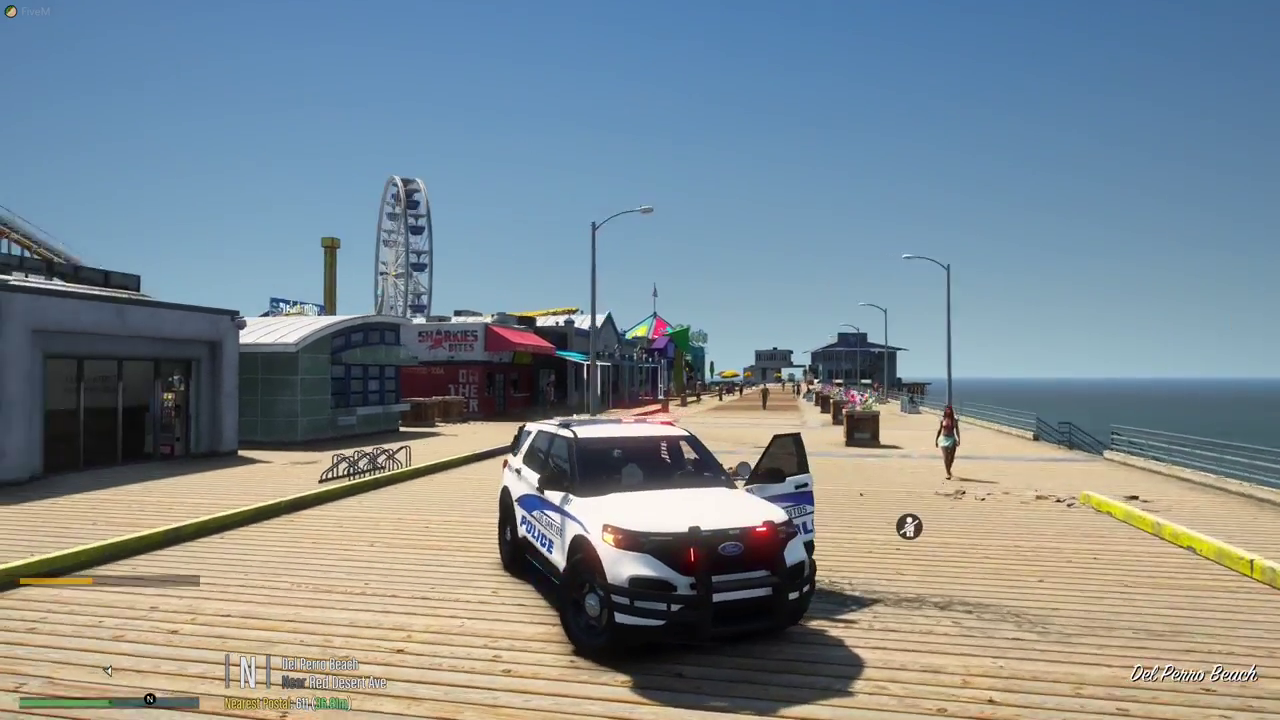